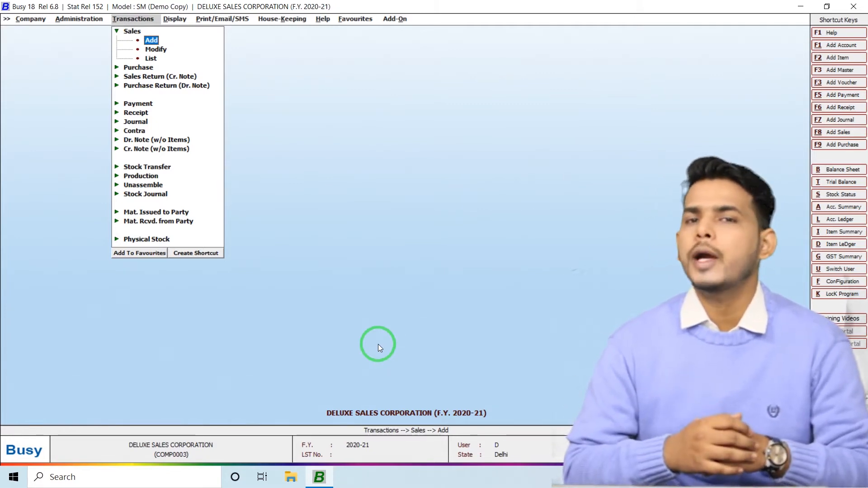
# Start a new sales voucher in the Main series and date it 01-05-2020.
pyautogui.press('Return')
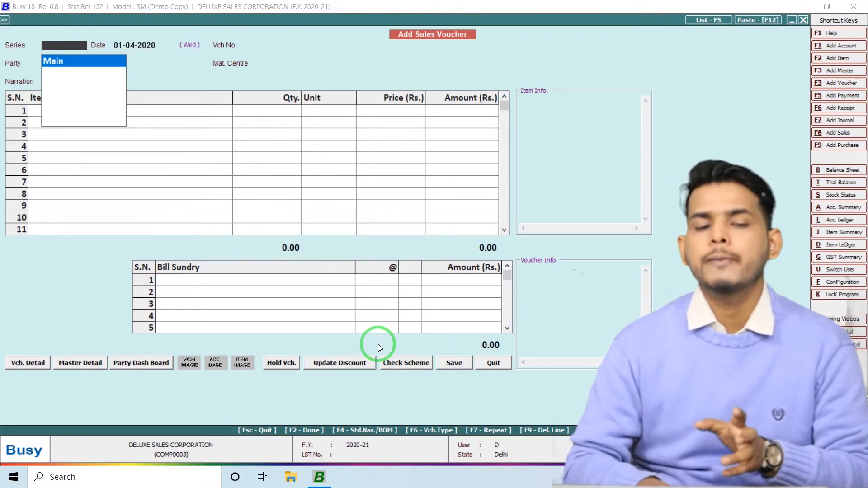
pyautogui.press('Return')
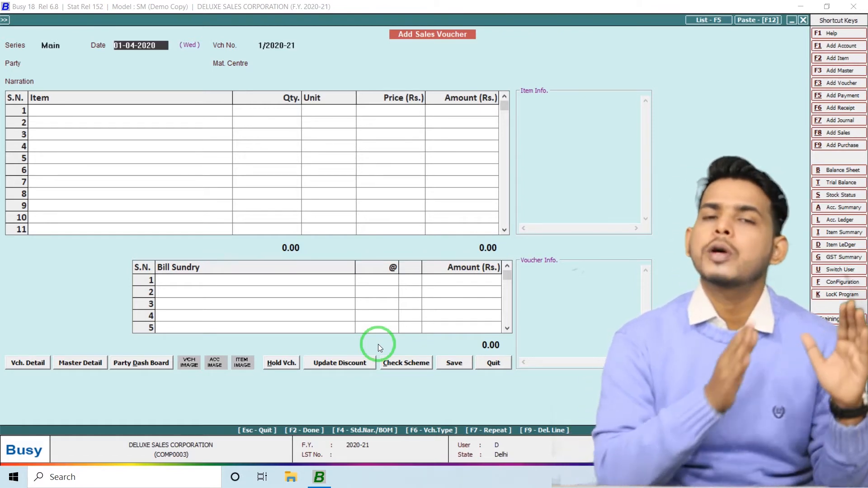
pyautogui.write('01-05-2020')
pyautogui.press('Return')
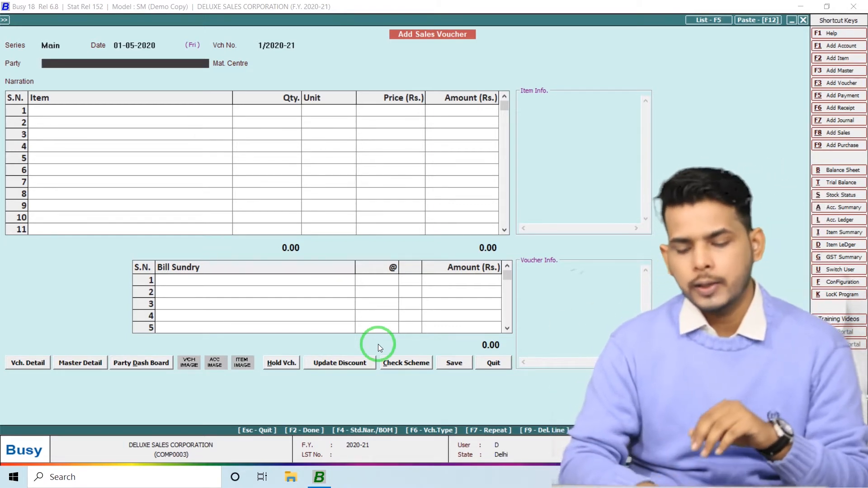
pyautogui.press('Escape')
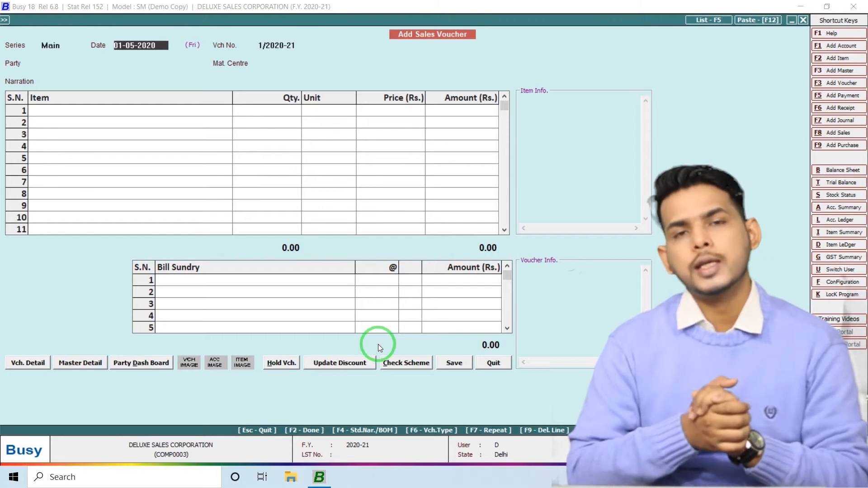
pyautogui.press('Return')
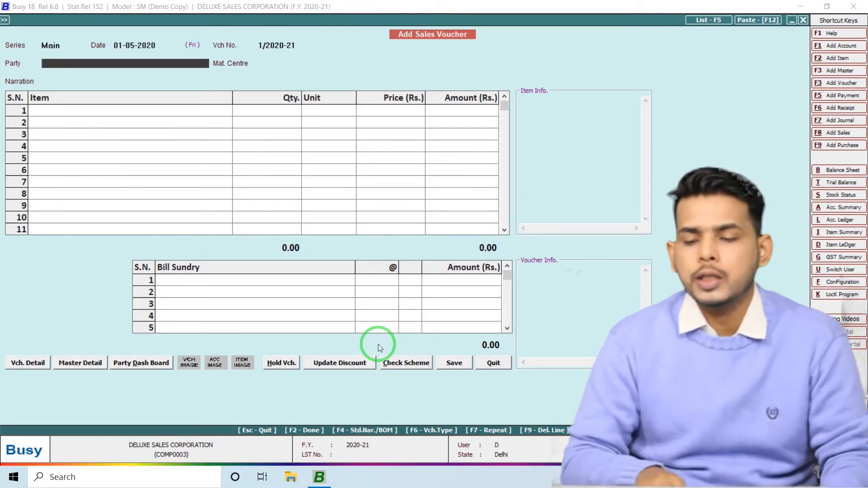
# Enter a new party account with the customer's name under Sundry Debtors, keeping the default balances, address and contact fields.
pyautogui.write('ANIL KUMAR')
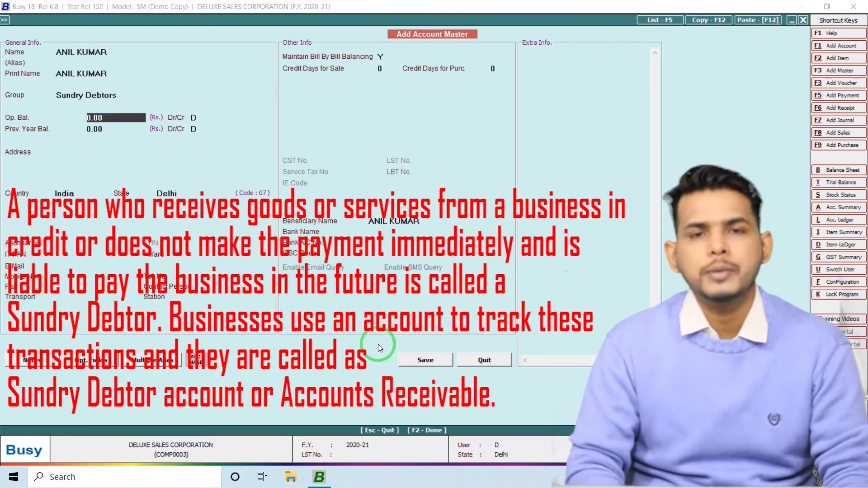
pyautogui.press('Return')
pyautogui.press('Return')
pyautogui.press('Return')
pyautogui.press('Return')
pyautogui.press('Return')
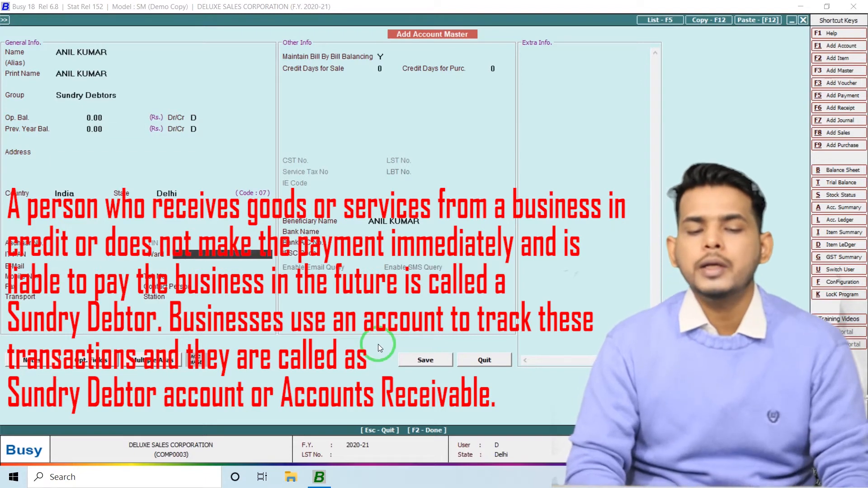
pyautogui.press('Return')
pyautogui.press('Return')
pyautogui.press('Return')
pyautogui.press('Return')
pyautogui.press('Return')
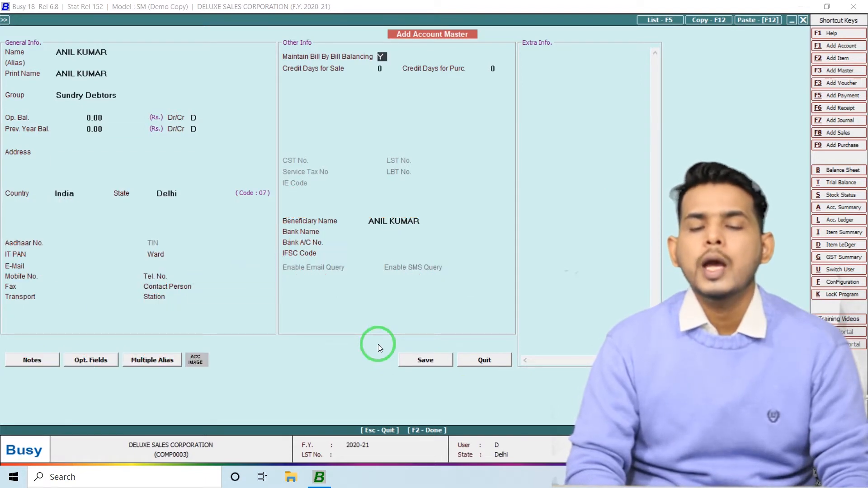
# Set Maintain Bill By Bill Balancing to N for the new account and save the master.
pyautogui.press('n')
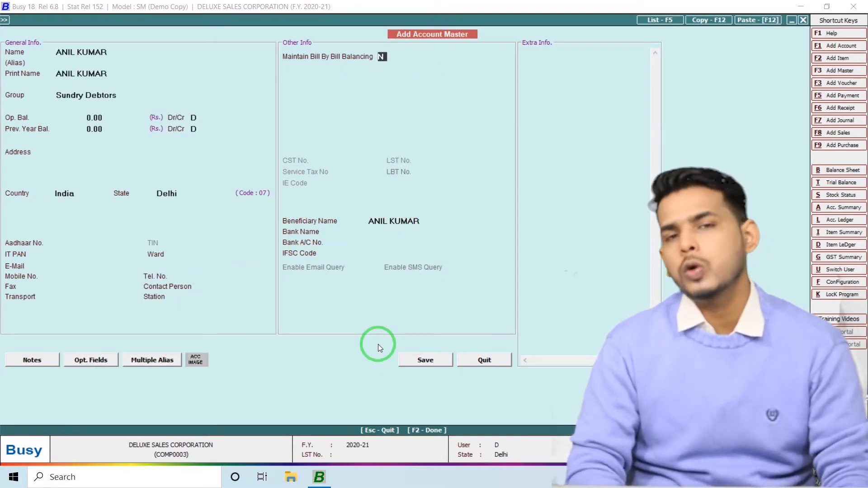
pyautogui.press('F2')
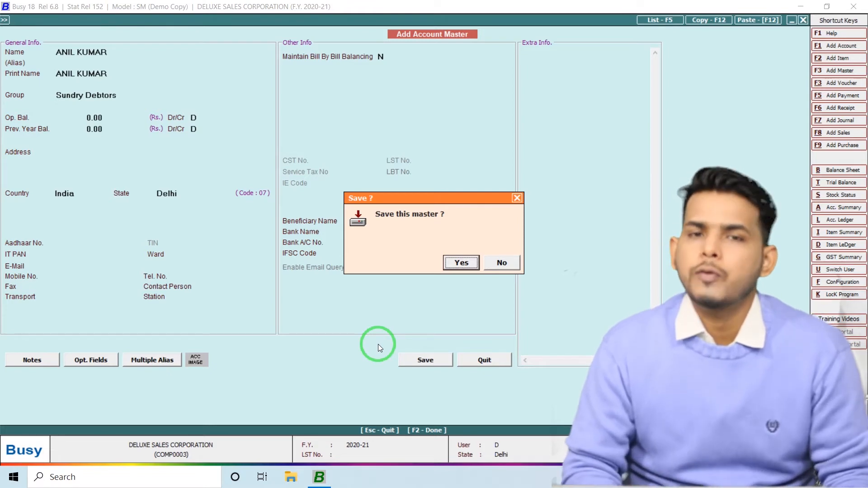
pyautogui.press('Return')
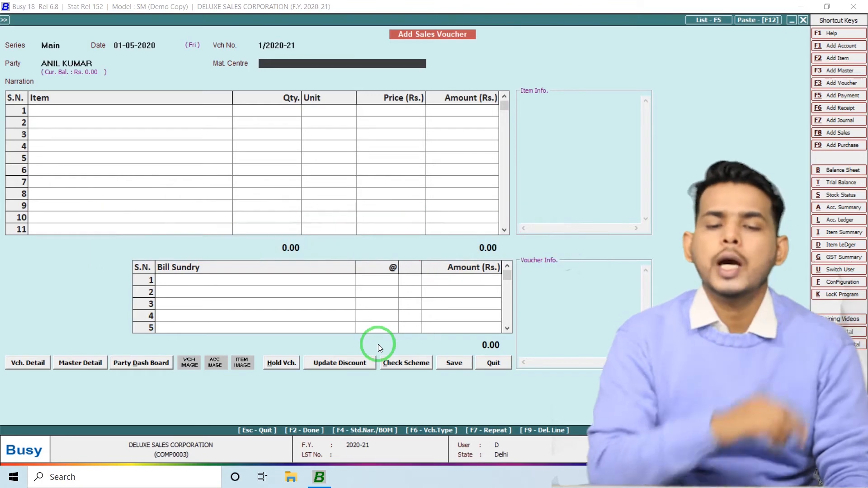
# Set the voucher's material centre to Main Store and leave the narration blank.
pyautogui.press('space')
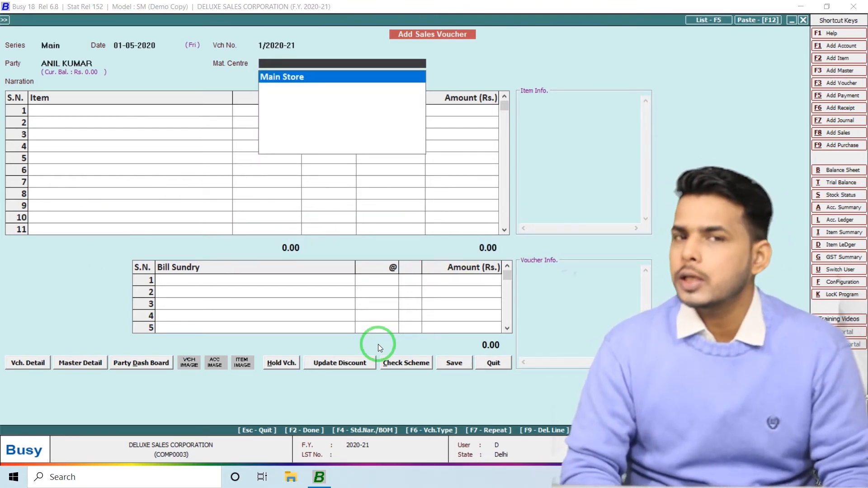
pyautogui.press('Return')
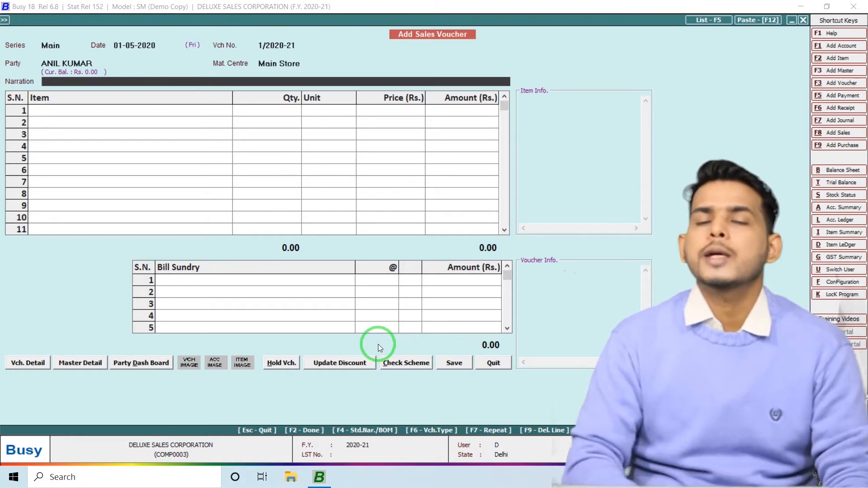
pyautogui.press('Return')
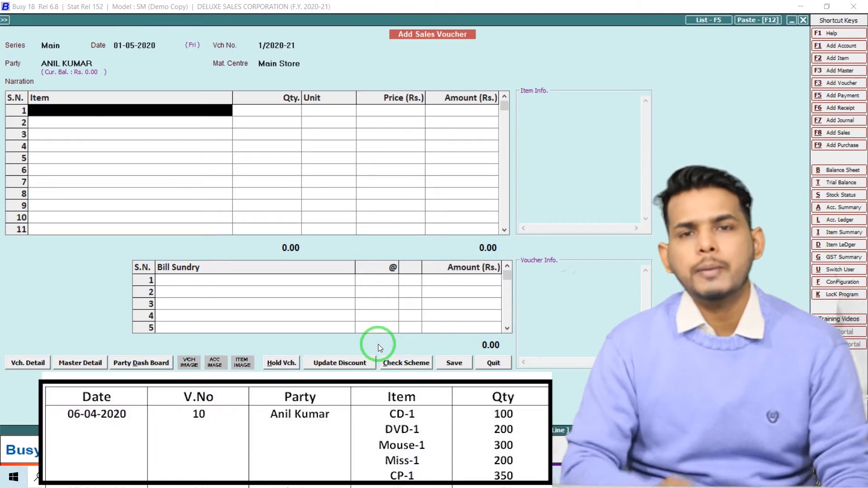
# Add item CD-1 on the first line with a quantity of 100, keeping the default unit and price.
pyautogui.write('cD')
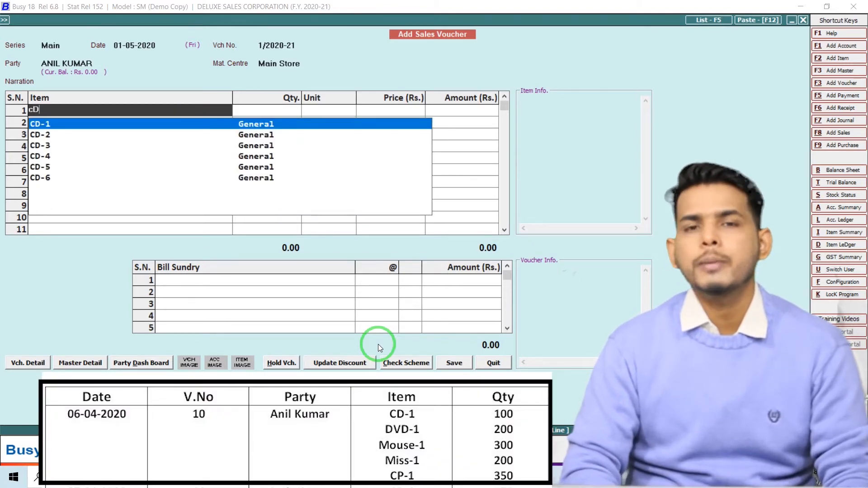
pyautogui.press('Return')
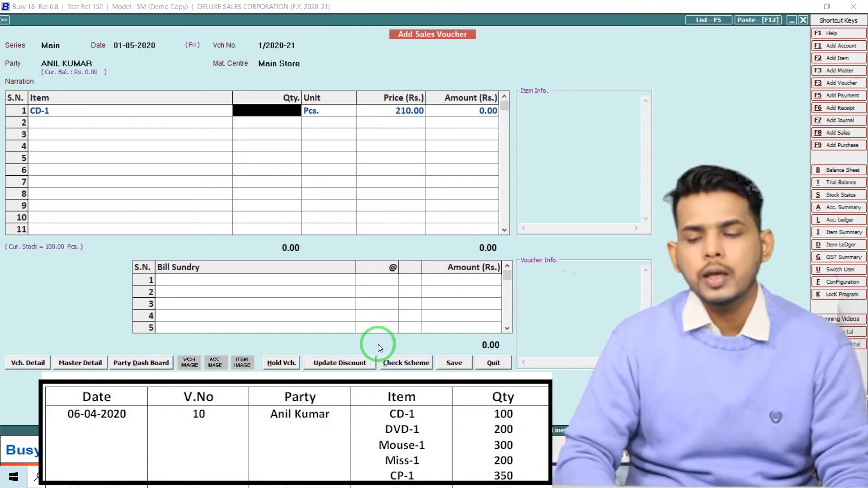
pyautogui.write('100')
pyautogui.press('Return')
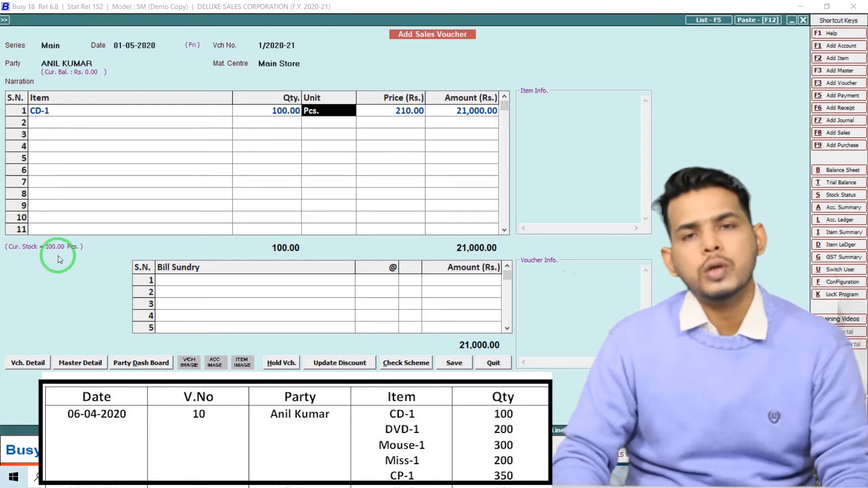
pyautogui.press('Return')
pyautogui.press('Return')
pyautogui.press('Return')
# Add item DVD-1 on the second line with a quantity of 200, keeping the default unit and price.
pyautogui.write('dV')
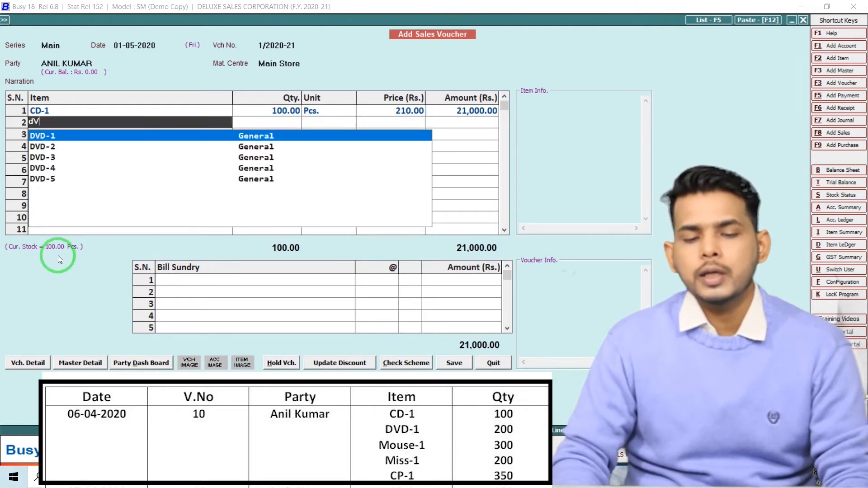
pyautogui.press('Return')
pyautogui.write('200')
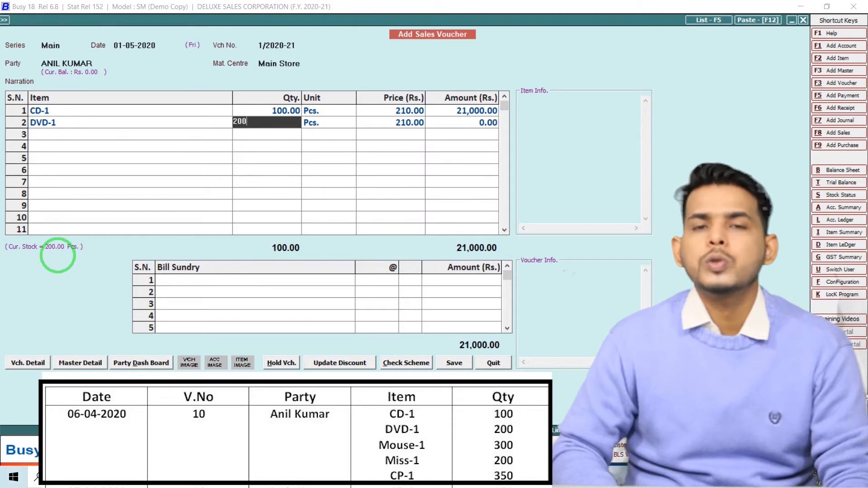
pyautogui.press('Return')
pyautogui.press('Return')
pyautogui.press('Return')
pyautogui.press('Return')
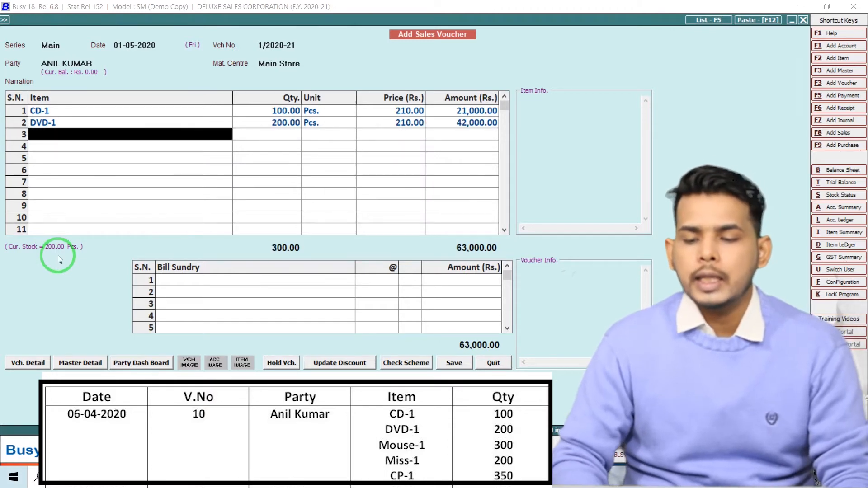
# Add item MOUSE-1 on the third line with a quantity of 300, keeping the default unit and price.
pyautogui.write('mOU')
pyautogui.press('Return')
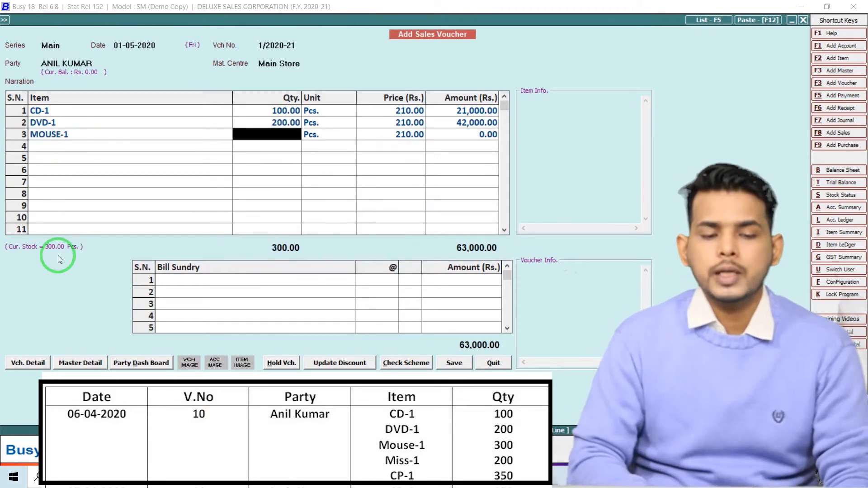
pyautogui.write('300')
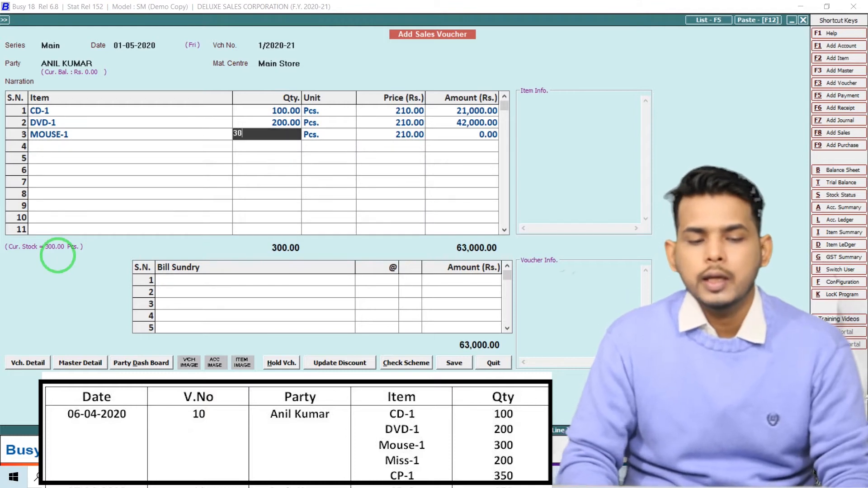
pyautogui.press('Return')
pyautogui.press('Return')
pyautogui.press('Return')
pyautogui.press('Return')
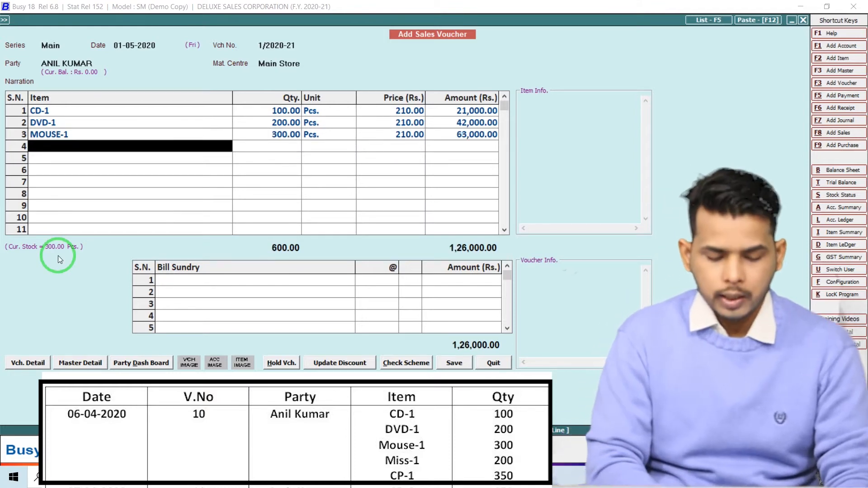
# Add item MISS-1 on the fourth line with a quantity of 200, keeping the default unit and price.
pyautogui.write('mi')
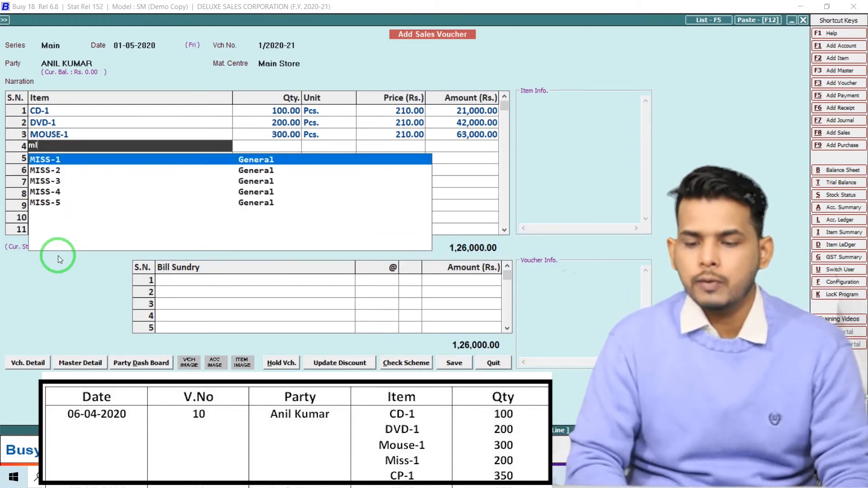
pyautogui.write('s')
pyautogui.press('Return')
pyautogui.write('200')
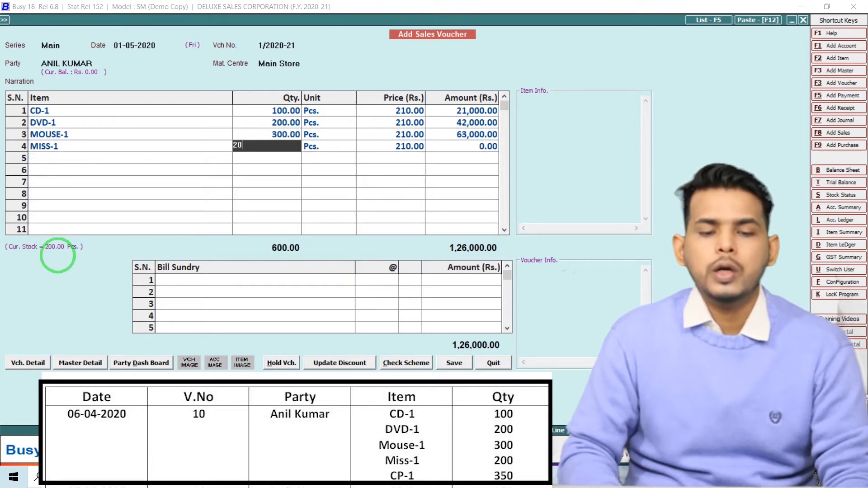
pyautogui.press('Return')
pyautogui.press('Return')
pyautogui.press('Return')
pyautogui.press('Return')
# Add item CP-1 on the fifth line with a quantity of 300 and finish the item list.
pyautogui.write('cp')
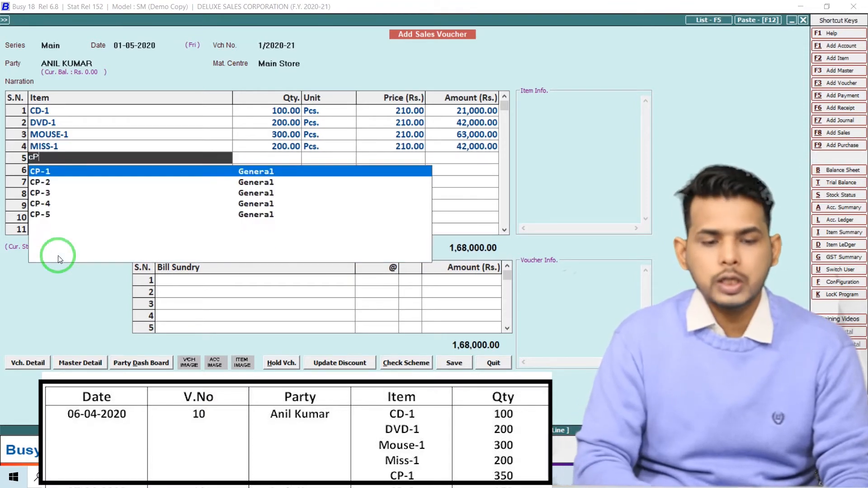
pyautogui.press('Return')
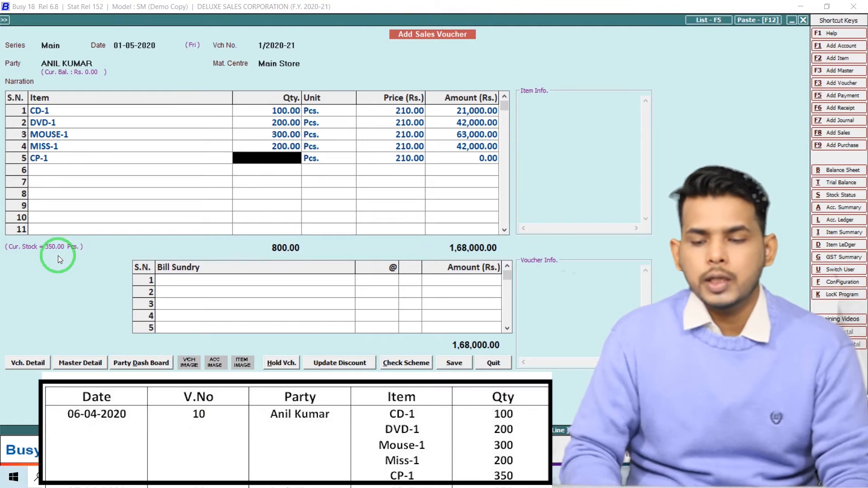
pyautogui.write('300')
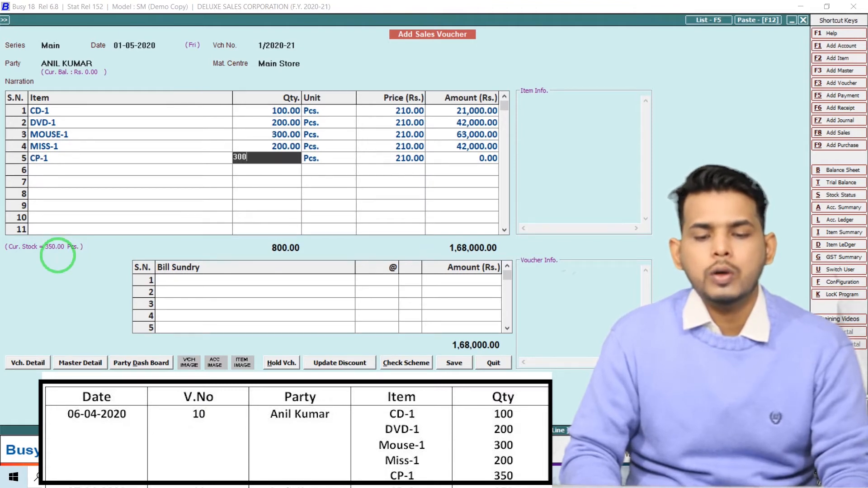
pyautogui.press('Return')
pyautogui.press('Return')
pyautogui.press('Return')
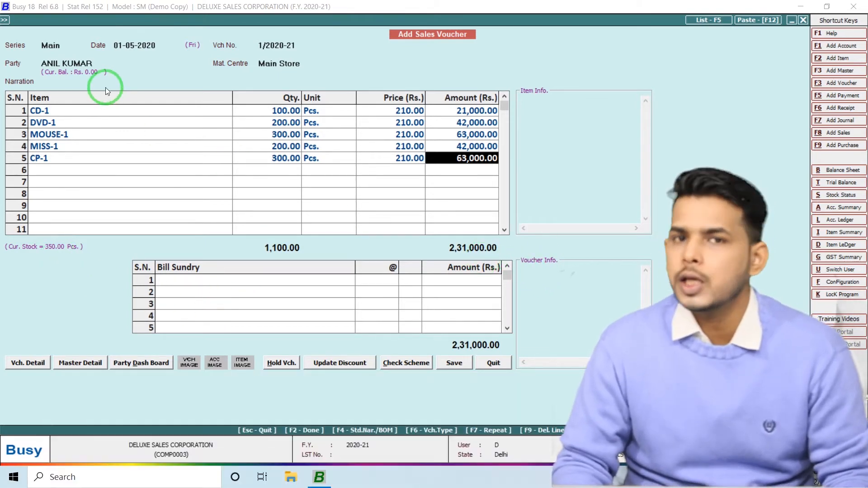
pyautogui.press('Return')
pyautogui.press('Return')
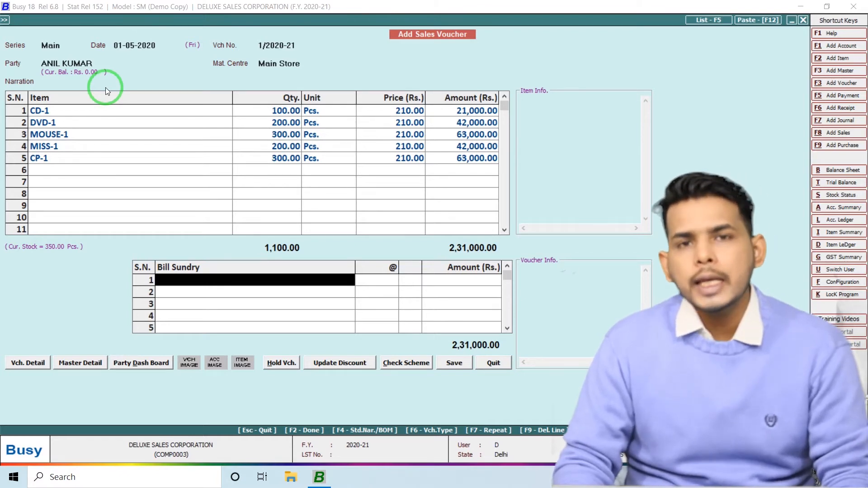
# Save the sales voucher without bill sundries or transport details, agreeing to continue without the party's PAN.
pyautogui.press('Return')
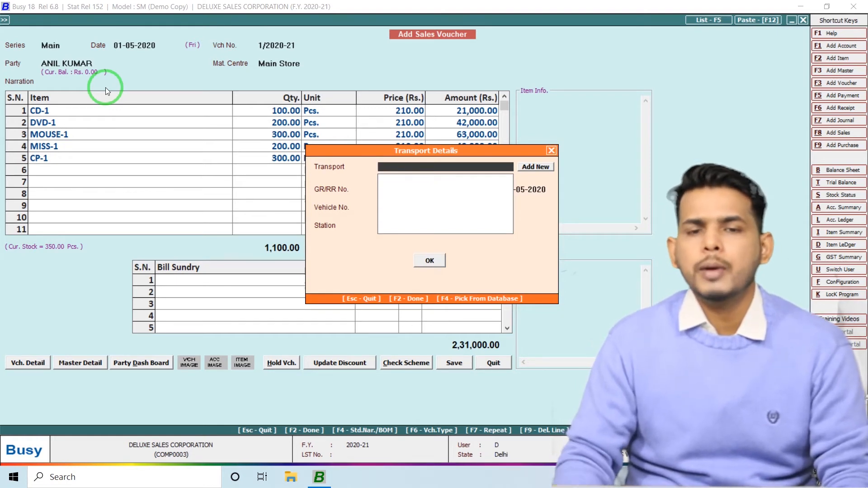
pyautogui.press('F2')
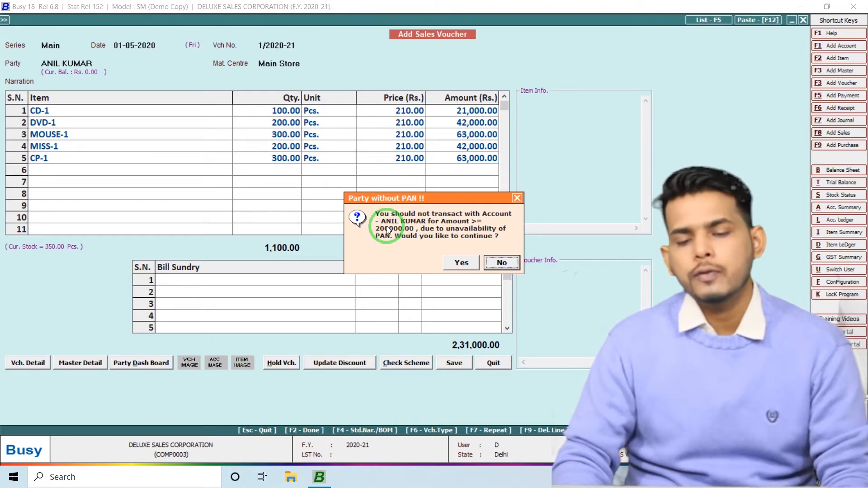
pyautogui.press('Left')
pyautogui.press('Return')
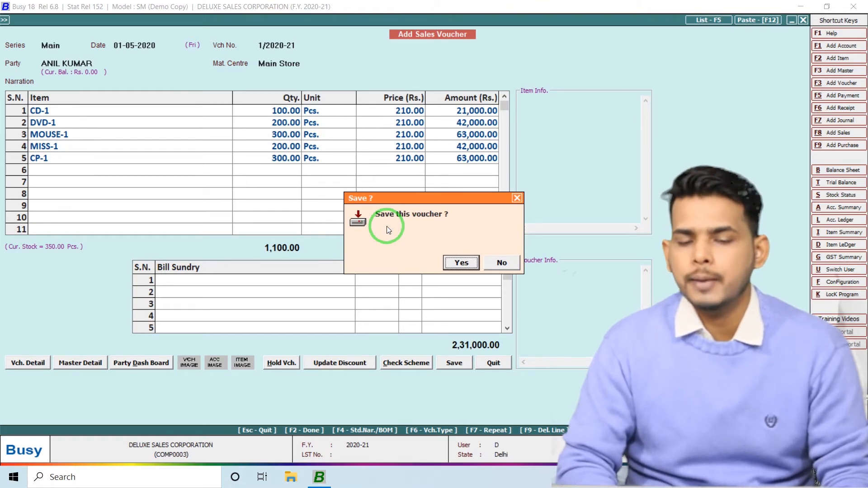
pyautogui.press('Return')
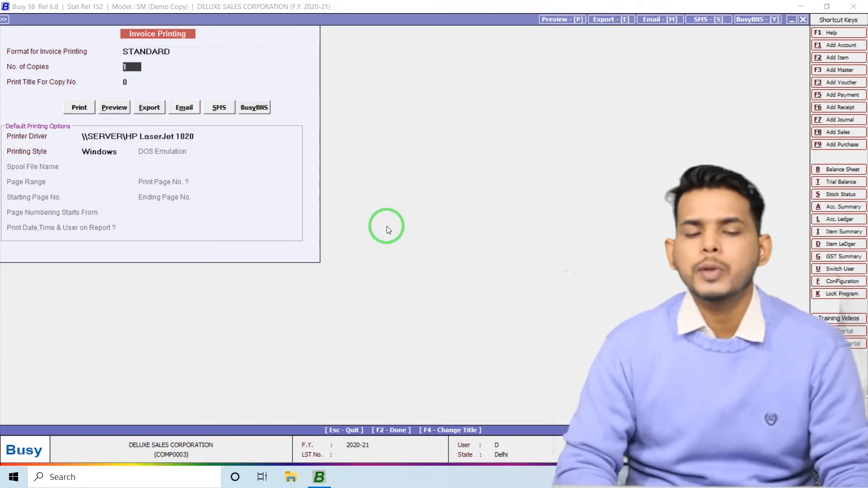
# Request a preview of the sales invoice in the STANDARD format with one copy, keeping the copy title number at 0.
pyautogui.press('Return')
pyautogui.press('Return')
pyautogui.press('Return')
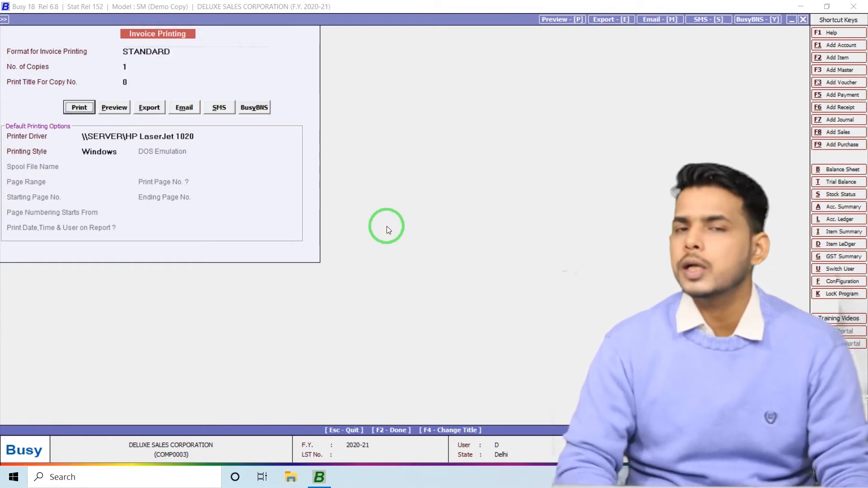
pyautogui.press('Right')
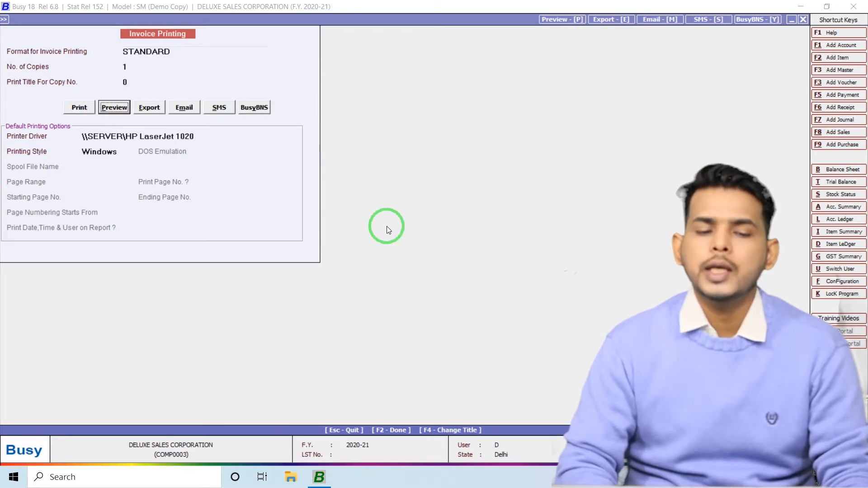
pyautogui.press('Return')
pyautogui.press('Return')
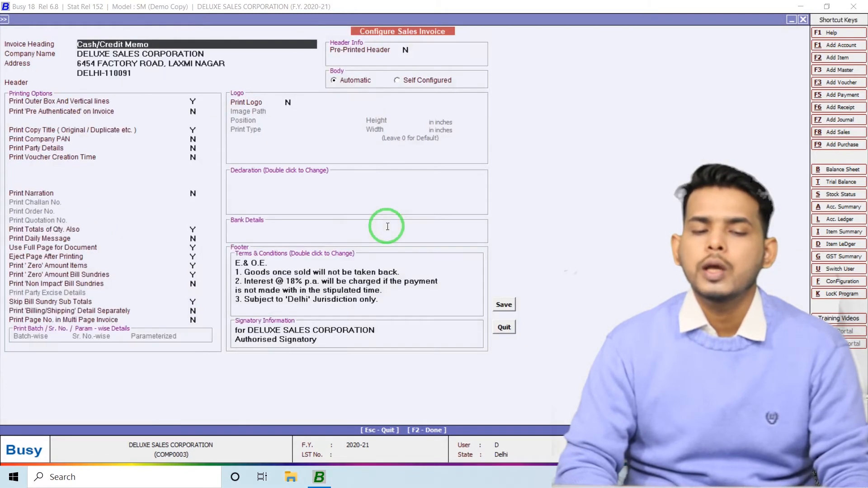
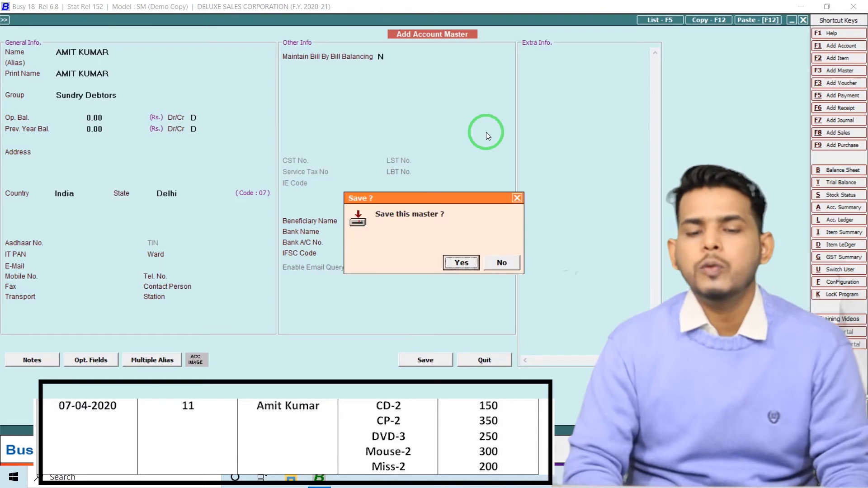
# Save the new customer's account master and keep Main Store as the voucher's material centre.
pyautogui.press('Return')
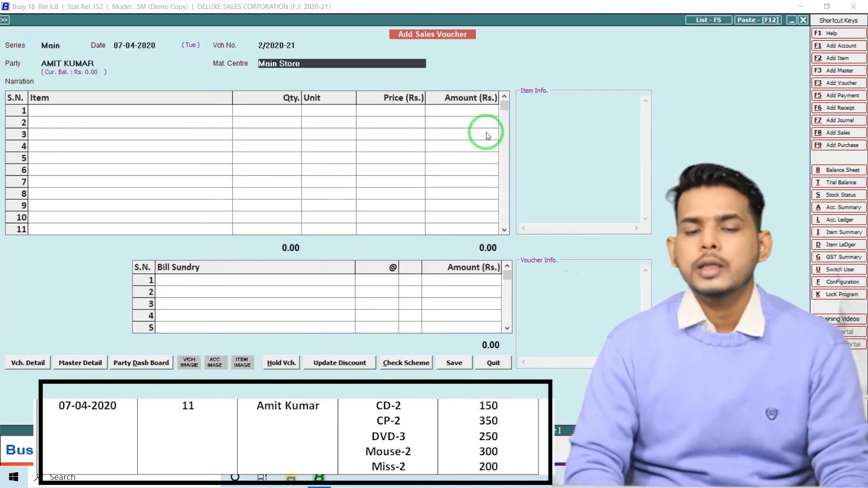
pyautogui.press('Return')
# Add item CD-2 on the first line with a quantity of 150, keeping the default unit and price.
pyautogui.write('C')
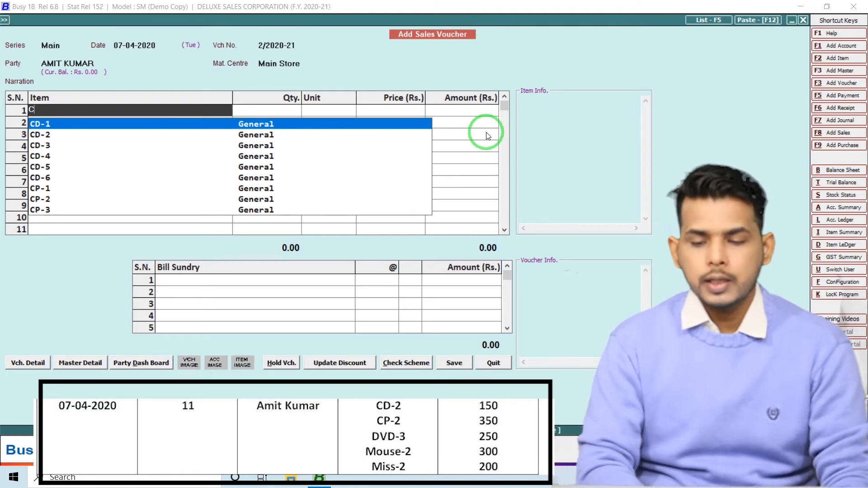
pyautogui.write('P')
pyautogui.press('BackSpace')
pyautogui.write('D-2')
pyautogui.press('Return')
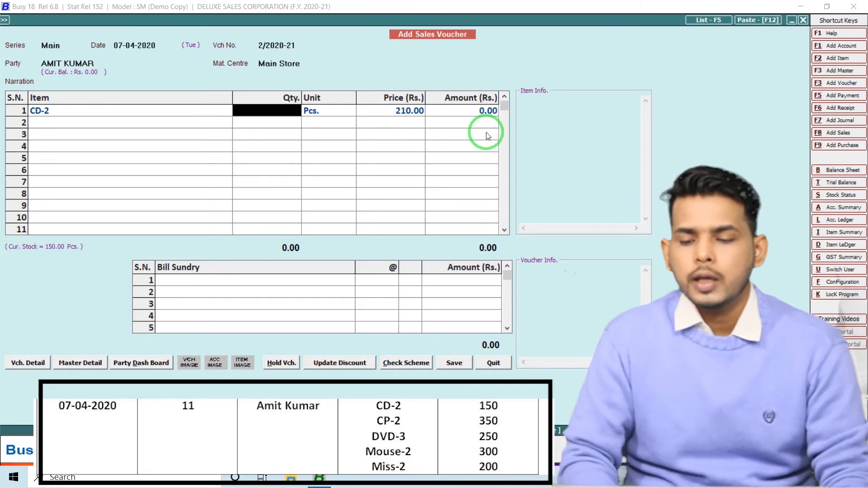
pyautogui.write('150')
pyautogui.press('Return')
pyautogui.press('Return')
pyautogui.press('Return')
pyautogui.press('Return')
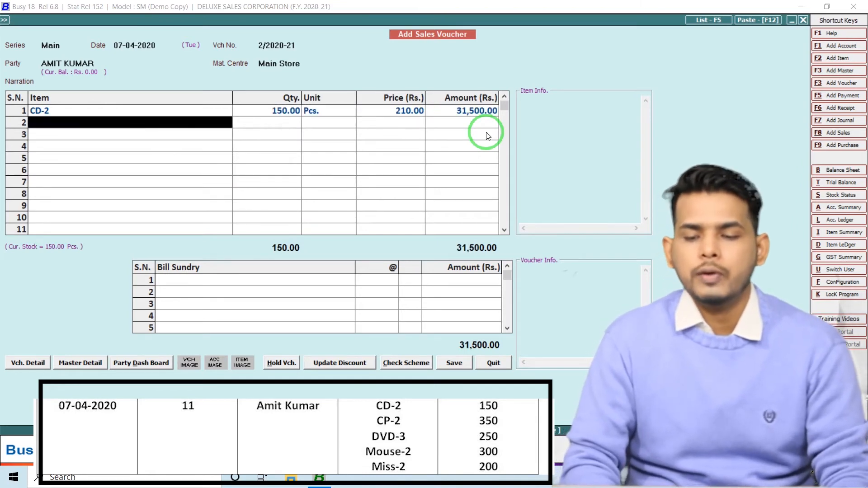
# Add item CP-2 on the second line with a quantity of 350, keeping the default unit and price.
pyautogui.write('cP')
pyautogui.press('Down')
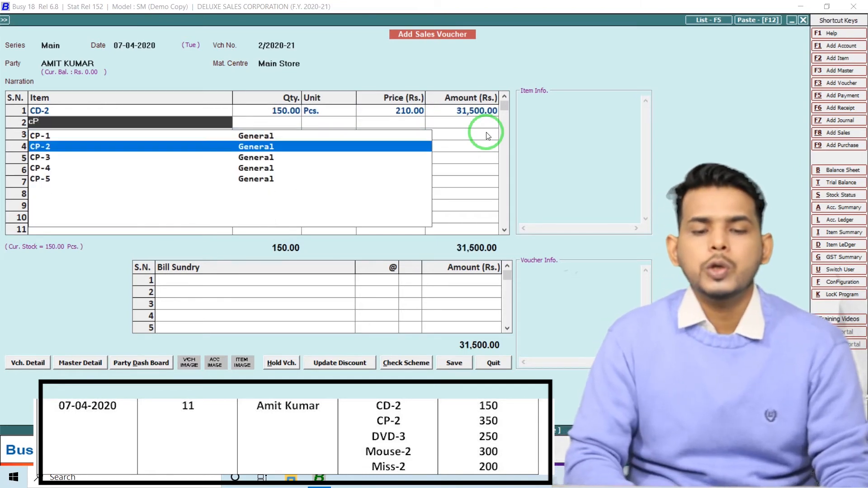
pyautogui.press('Return')
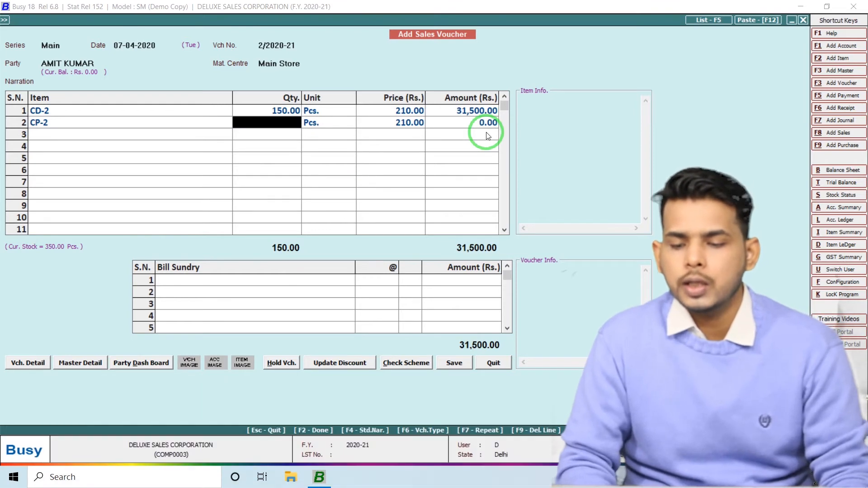
pyautogui.write('350')
pyautogui.press('Return')
pyautogui.press('Return')
pyautogui.press('Return')
pyautogui.press('Return')
# Add item DVD-3 on the third line with a quantity of 250, keeping the default unit and price.
pyautogui.write('c')
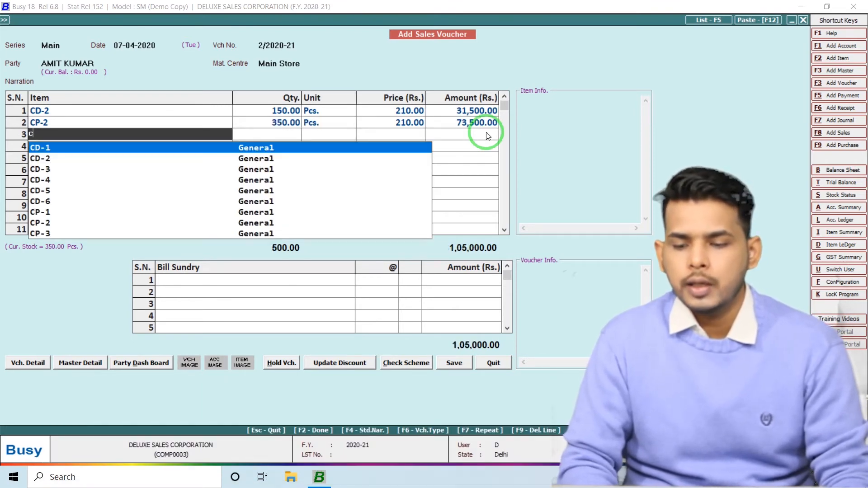
pyautogui.press('BackSpace')
pyautogui.write('d')
pyautogui.press('Down')
pyautogui.press('Down')
pyautogui.press('Return')
pyautogui.write('250')
pyautogui.press('Return')
pyautogui.press('Return')
pyautogui.press('Return')
pyautogui.press('Return')
# Add item MOUSE-2 on the fourth line with a quantity of 300, keeping the default unit and price.
pyautogui.write('mOUS')
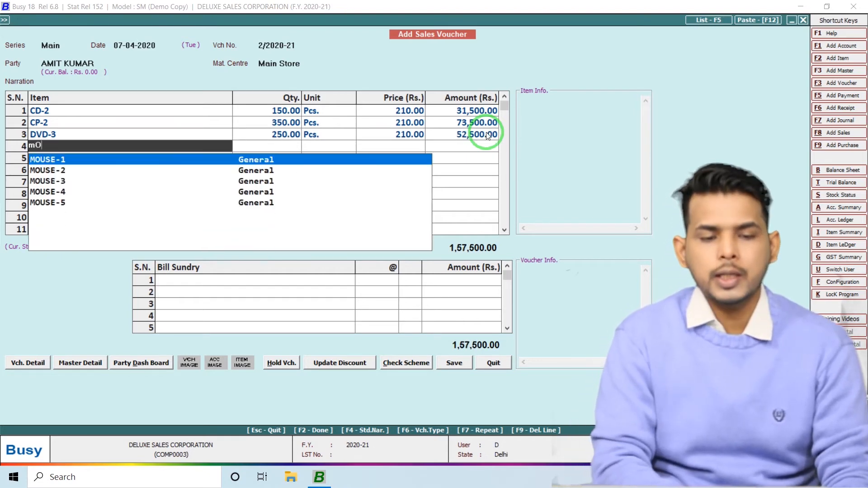
pyautogui.press('Down')
pyautogui.press('Down')
pyautogui.press('Down')
pyautogui.press('Up')
pyautogui.press('Up')
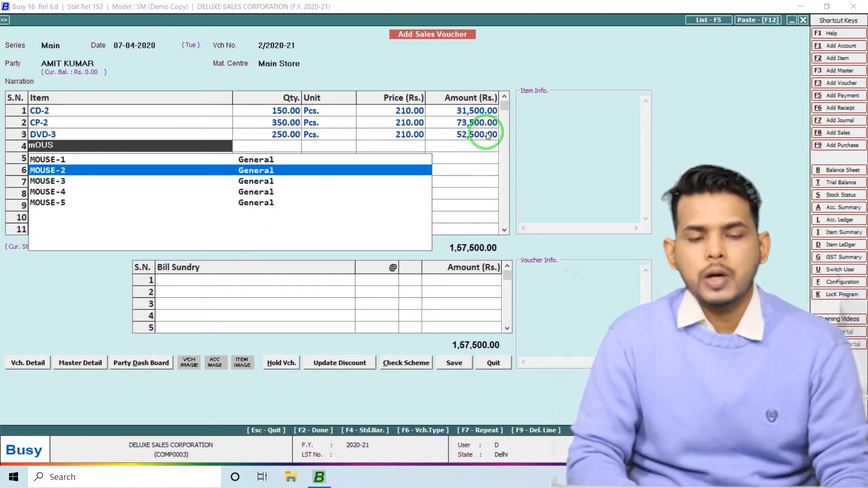
pyautogui.press('Return')
pyautogui.write('300')
pyautogui.press('Return')
pyautogui.press('Return')
pyautogui.press('Return')
pyautogui.press('Return')
# Add item MISS-2 on the fifth line with a quantity of 200 and finish the item list.
pyautogui.write('miss')
pyautogui.press('Return')
pyautogui.write('200')
pyautogui.press('Return')
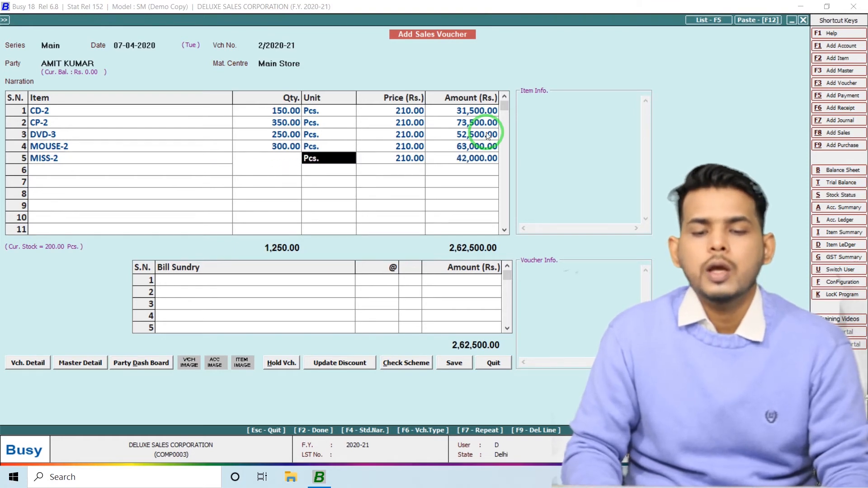
pyautogui.press('Return')
pyautogui.press('Return')
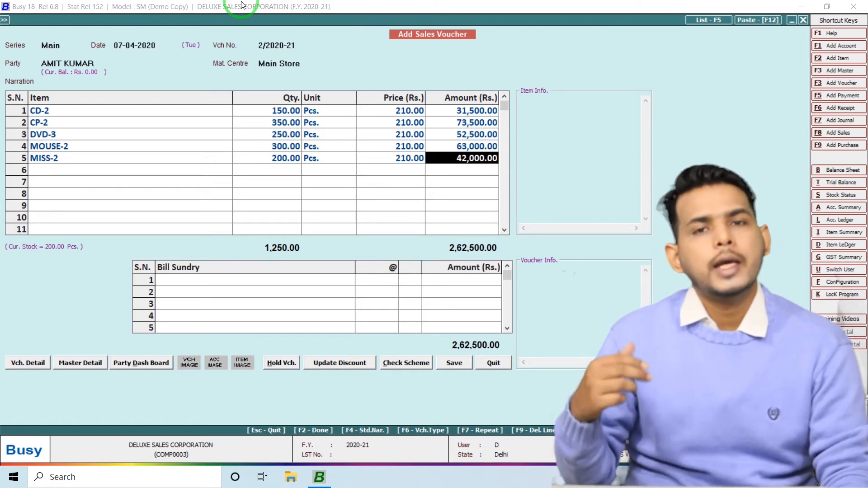
pyautogui.press('Return')
pyautogui.press('Return')
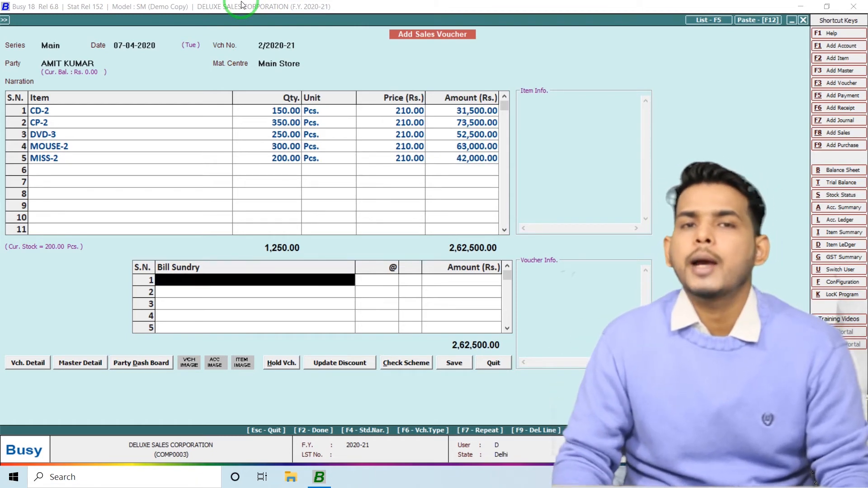
# Save the sales voucher without bill sundries, agreeing to continue without the party's PAN.
pyautogui.press('F2')
pyautogui.press('F2')
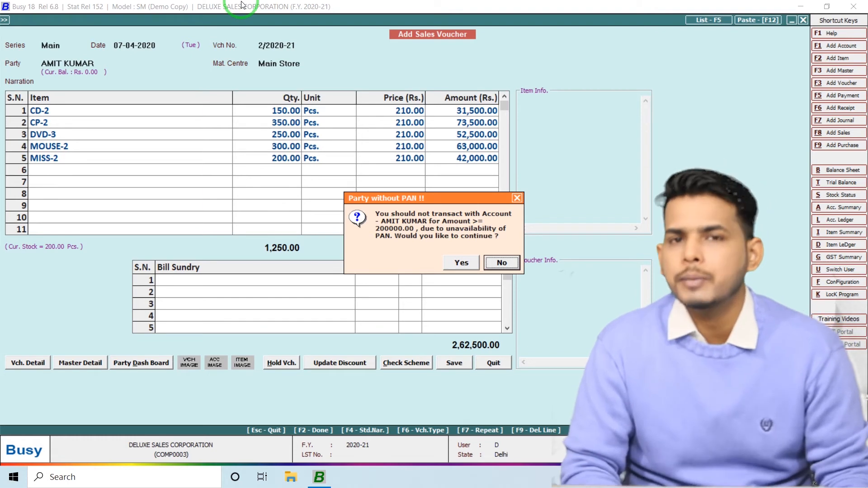
pyautogui.press('Left')
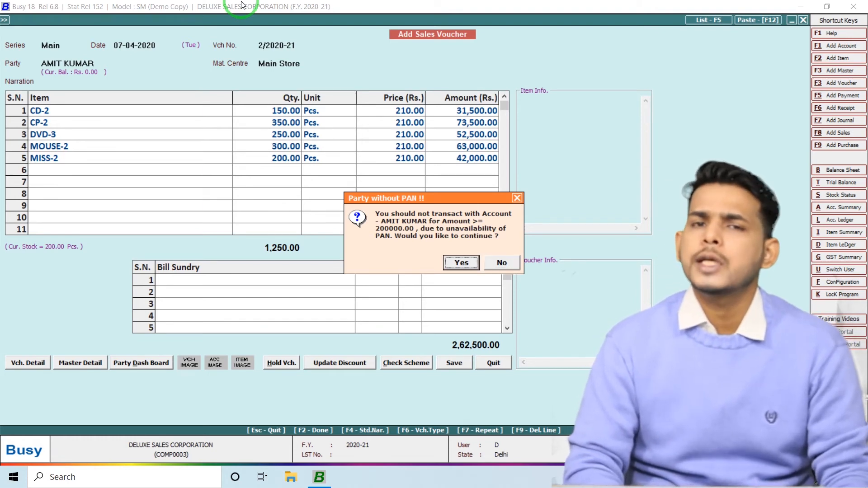
pyautogui.press('Return')
pyautogui.press('Return')
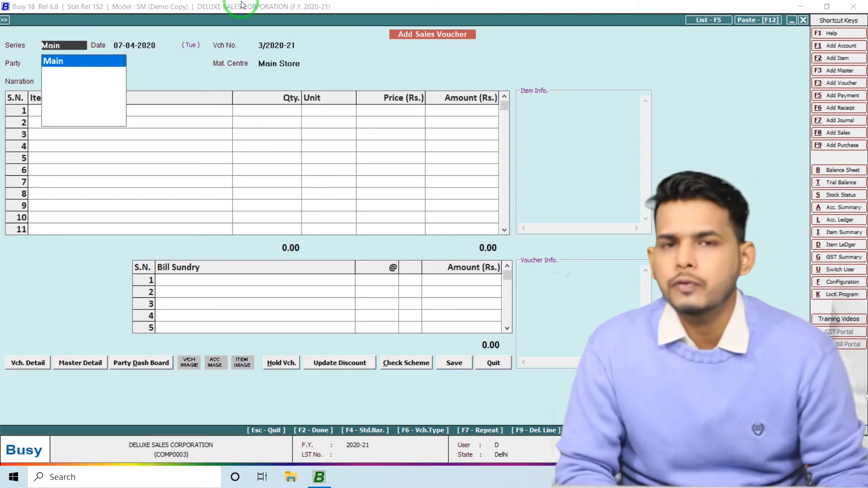
# Leave the blank sales voucher and open voucher 2/2020-21 of the Main series for modification.
pyautogui.press('Escape')
pyautogui.press('Escape')
pyautogui.press('Down')
pyautogui.press('Return')
pyautogui.press('Return')
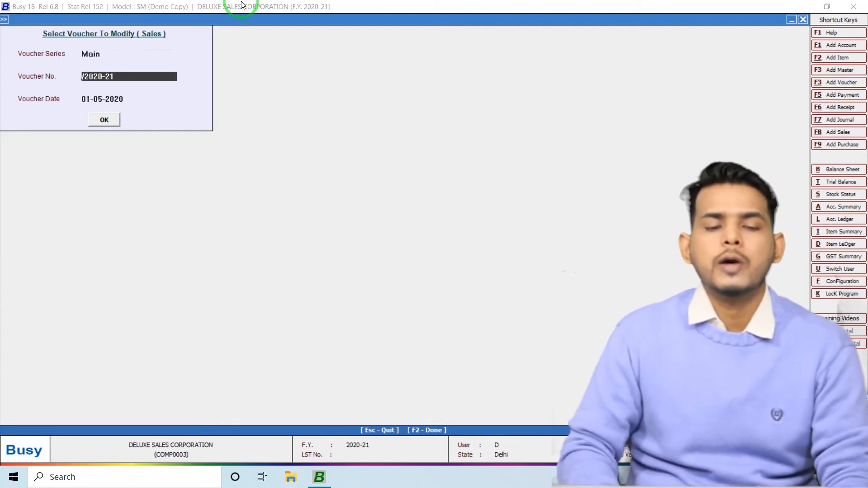
pyautogui.write('2')
pyautogui.press('Return')
pyautogui.press('Return')
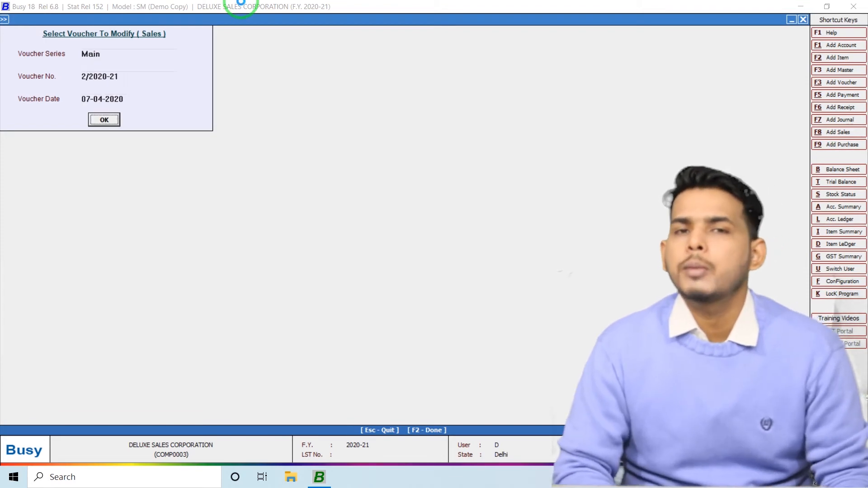
pyautogui.press('Return')
# Open the party's account master for modification from the voucher and save it with its details as they are.
pyautogui.press('Return')
pyautogui.press('Return')
pyautogui.press('Return')
pyautogui.press('Up')
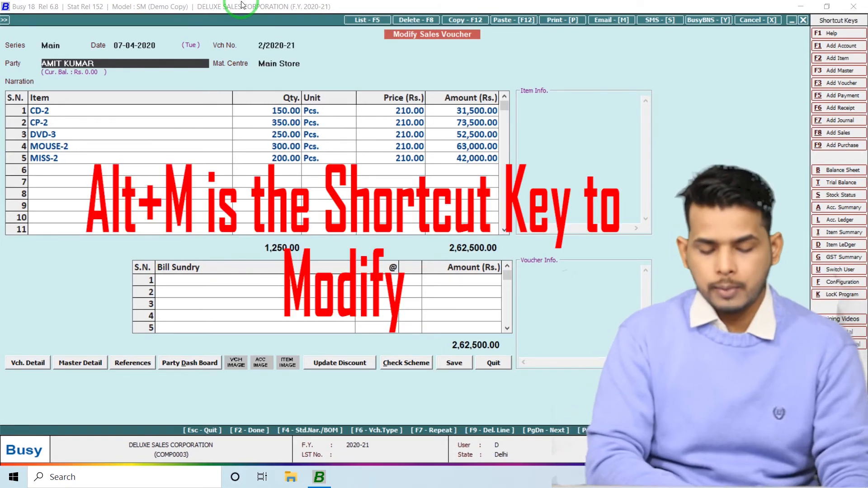
pyautogui.hotkey('alt', 'm')
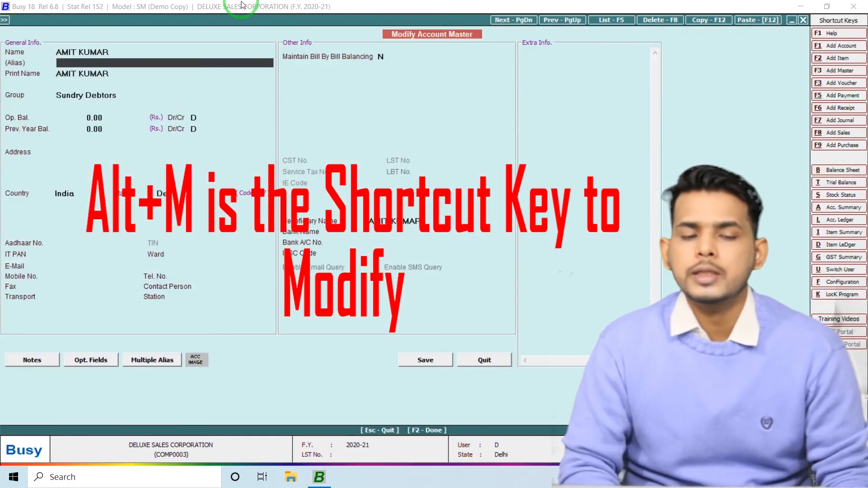
pyautogui.press('Return')
pyautogui.press('Up')
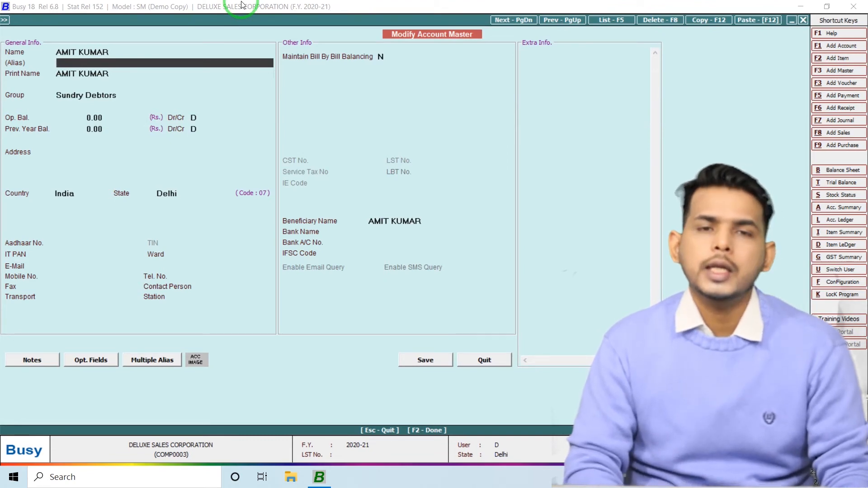
pyautogui.press('F2')
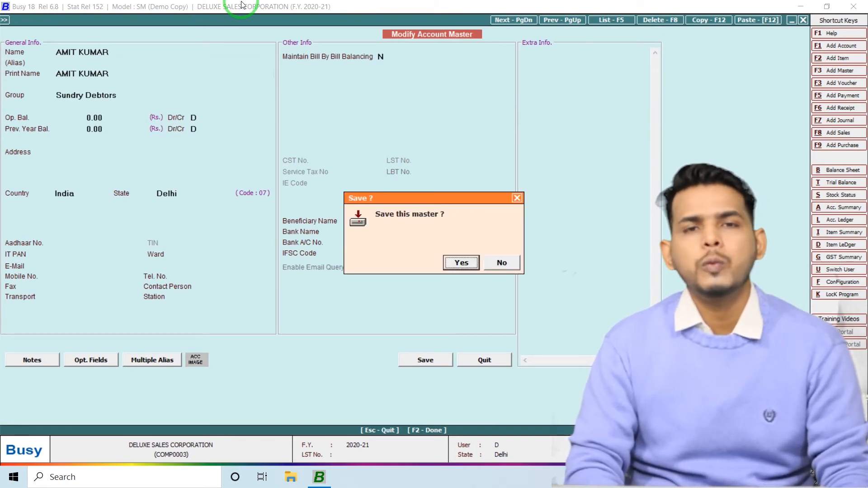
pyautogui.press('Return')
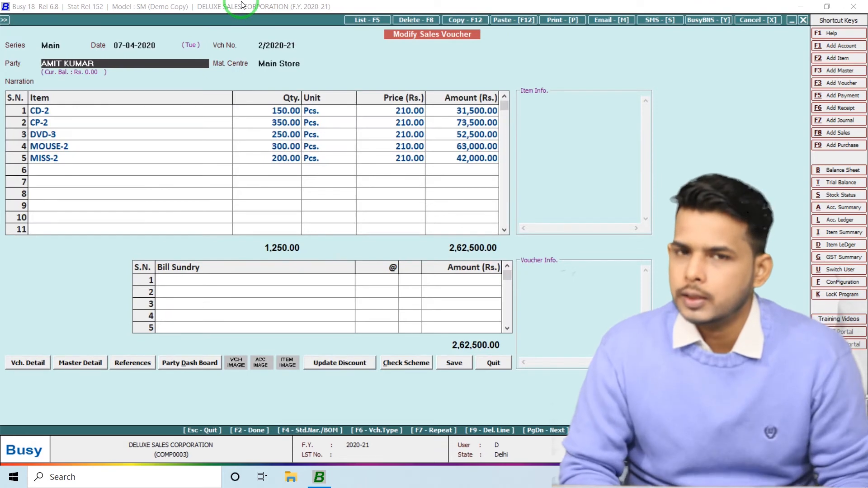
# Review the voucher's item lines from CD-2 to MISS-2 and continue past the bill sundries to the transport details.
pyautogui.press('Return')
pyautogui.press('Return')
pyautogui.press('Return')
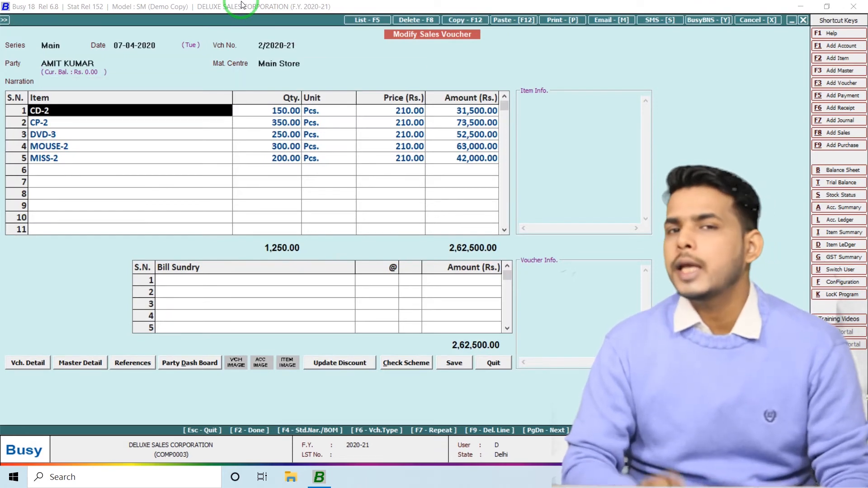
pyautogui.press('Down')
pyautogui.press('Down')
pyautogui.press('Down')
pyautogui.press('Down')
pyautogui.press('Down')
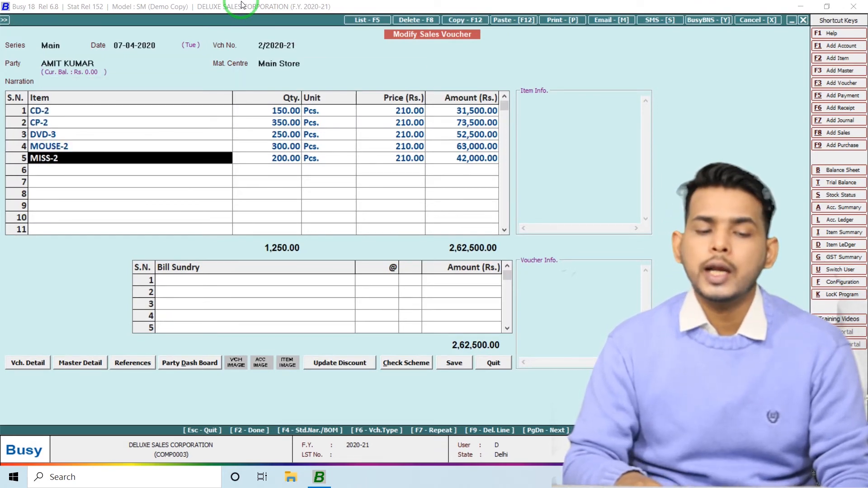
pyautogui.press('Escape')
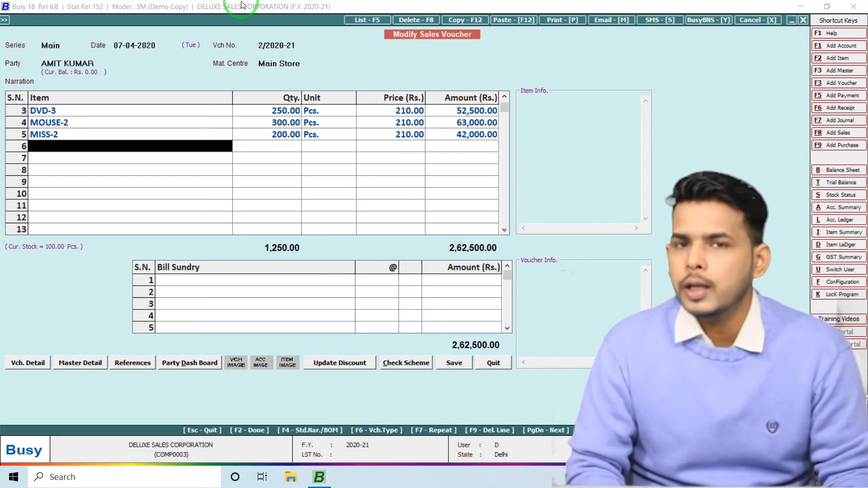
pyautogui.press('Return')
pyautogui.press('Return')
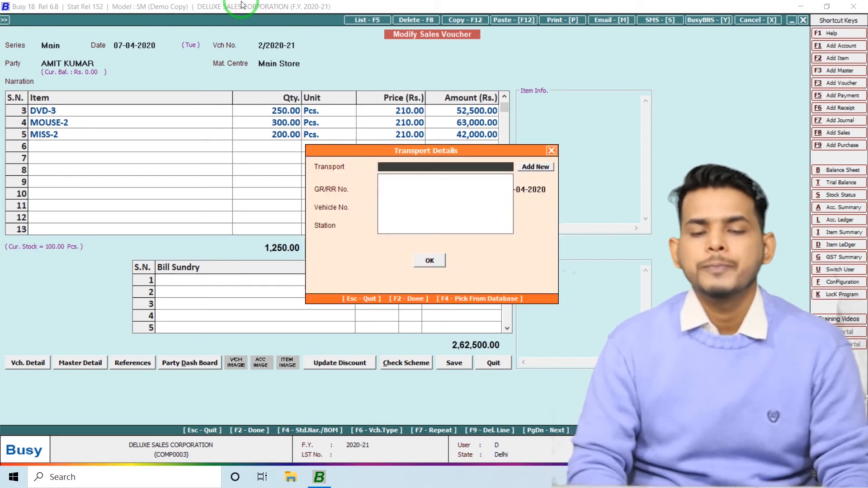
# Close the transport details and quit the voucher modification without saving, returning to the sales transaction options.
pyautogui.press('Return')
pyautogui.press('Escape')
pyautogui.press('Escape')
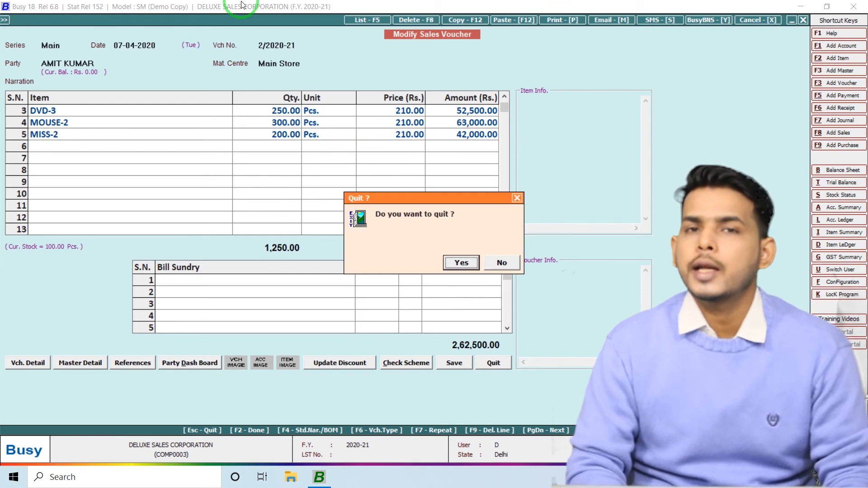
pyautogui.press('Return')
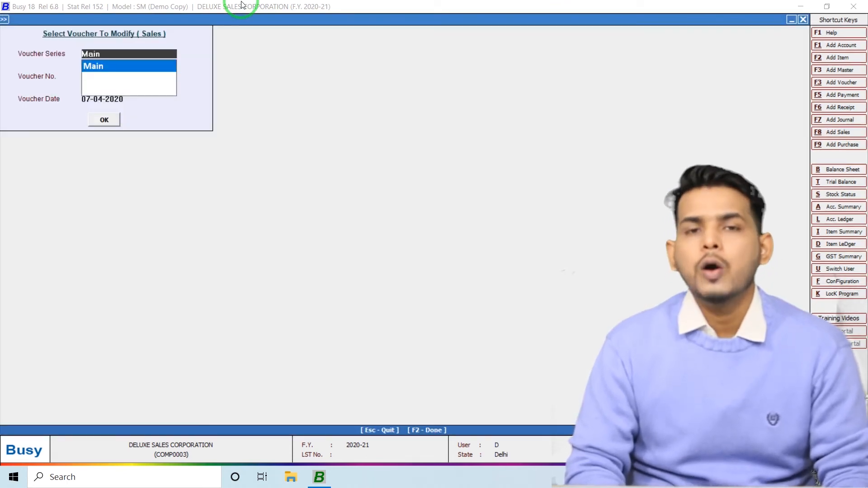
pyautogui.press('Escape')
# List the sales vouchers of all series on screen from 01-04-2020 to 01-05-2020, and return to the report options.
pyautogui.press('Down')
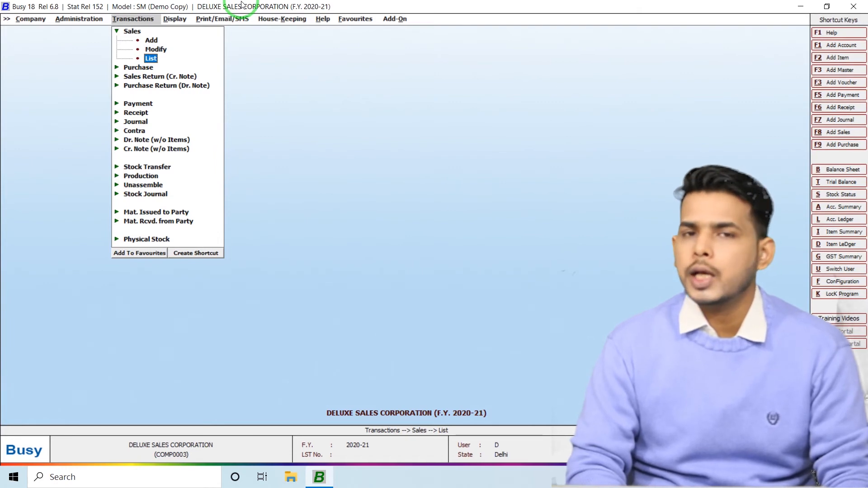
pyautogui.press('Return')
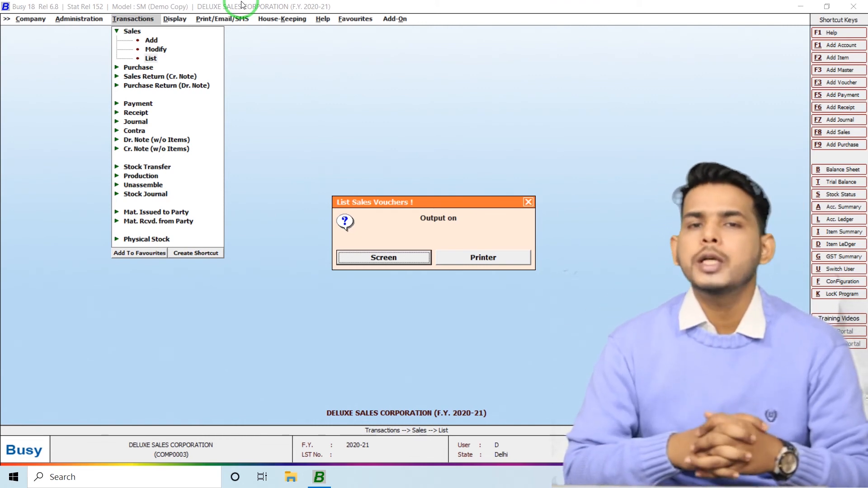
pyautogui.press('Return')
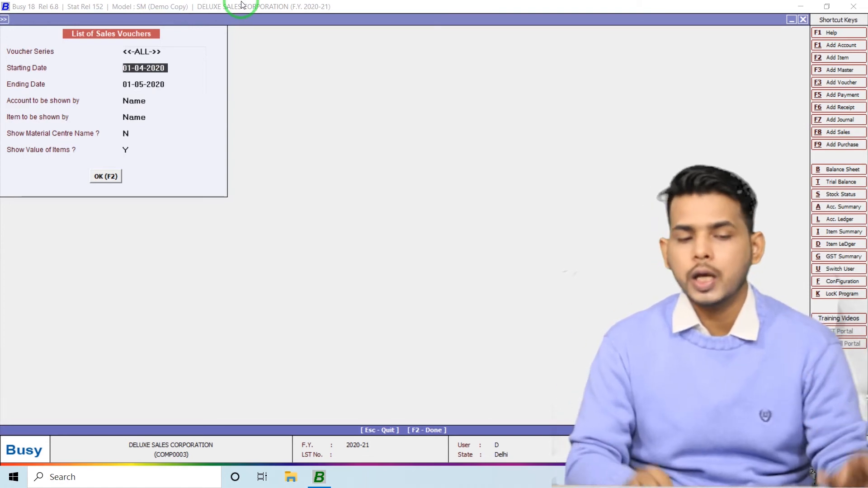
pyautogui.press('F2')
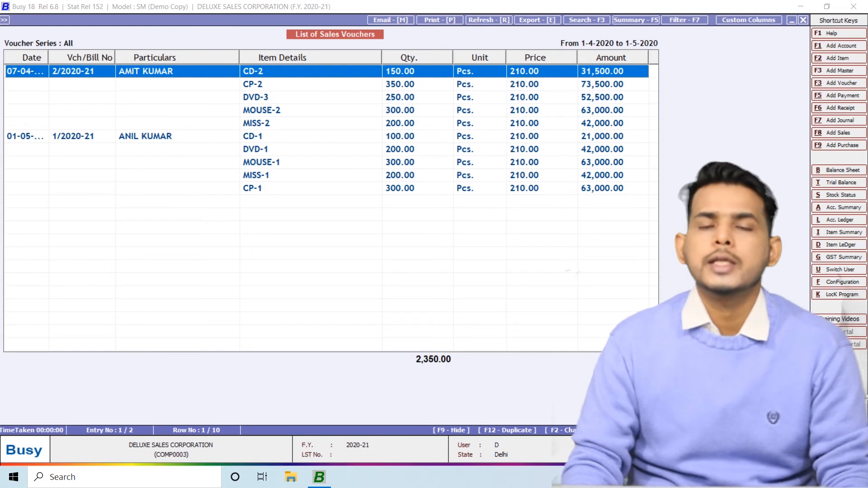
pyautogui.press('Escape')
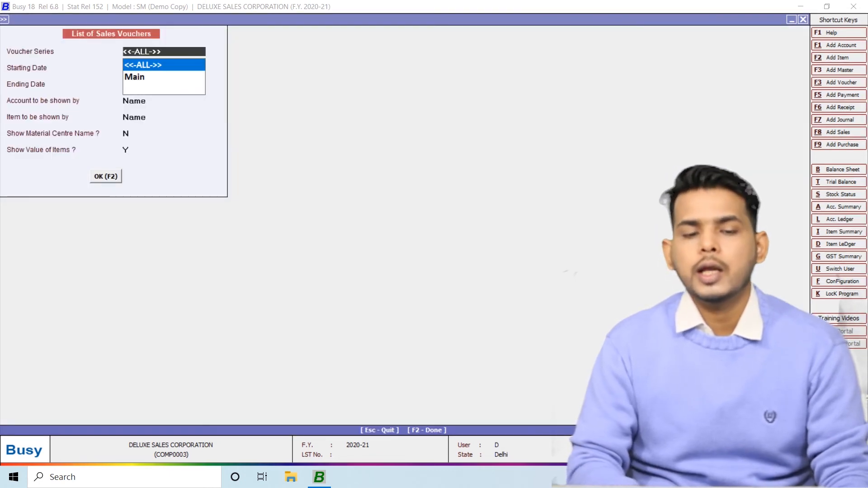
# Generate the all-series sales voucher list again with accounts and items shown by Name, without material centre names and with item values.
pyautogui.press('Return')
pyautogui.press('Return')
pyautogui.press('Return')
pyautogui.press('Return')
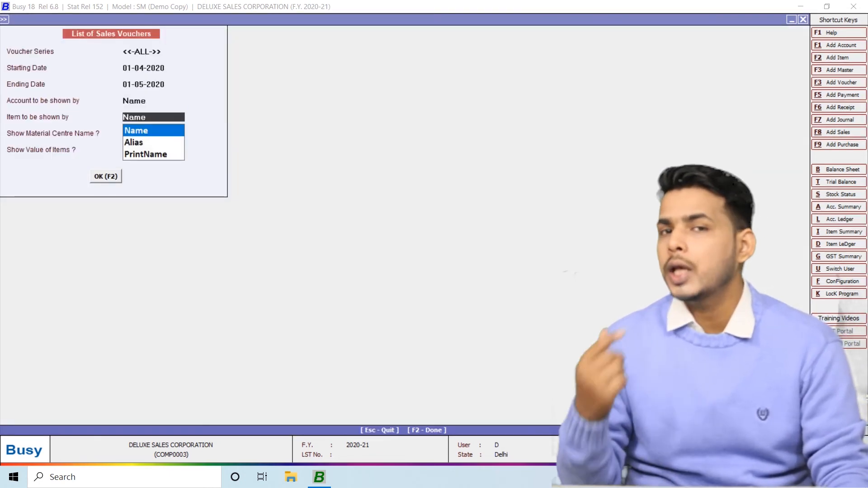
pyautogui.press('Return')
pyautogui.press('Return')
pyautogui.press('Return')
pyautogui.press('Return')
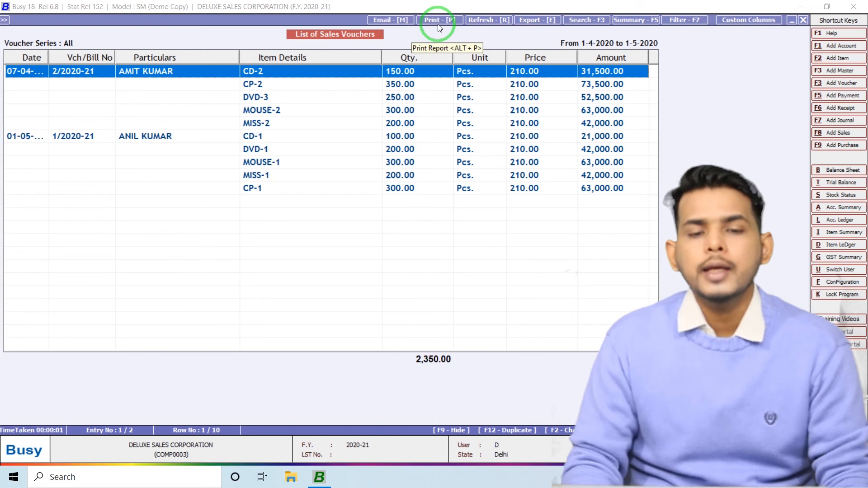
# Close the sales voucher list and its report options, and collapse the sales transaction options.
pyautogui.press('Escape')
pyautogui.press('Escape')
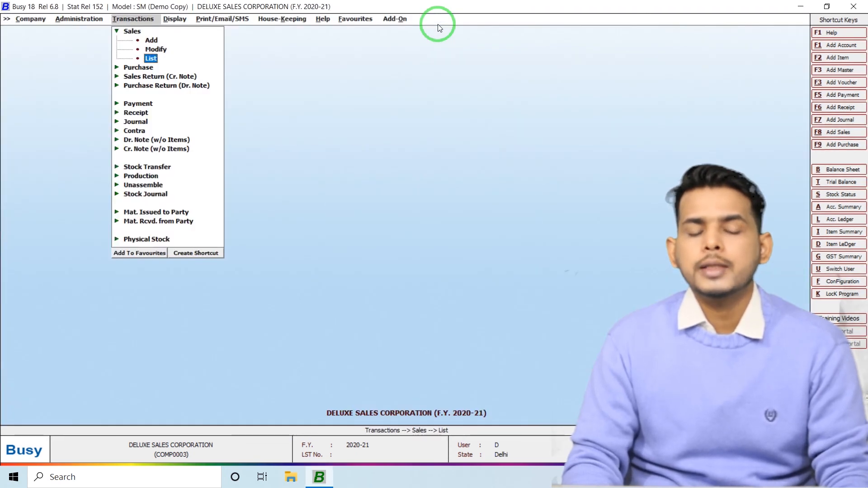
pyautogui.press('Escape')
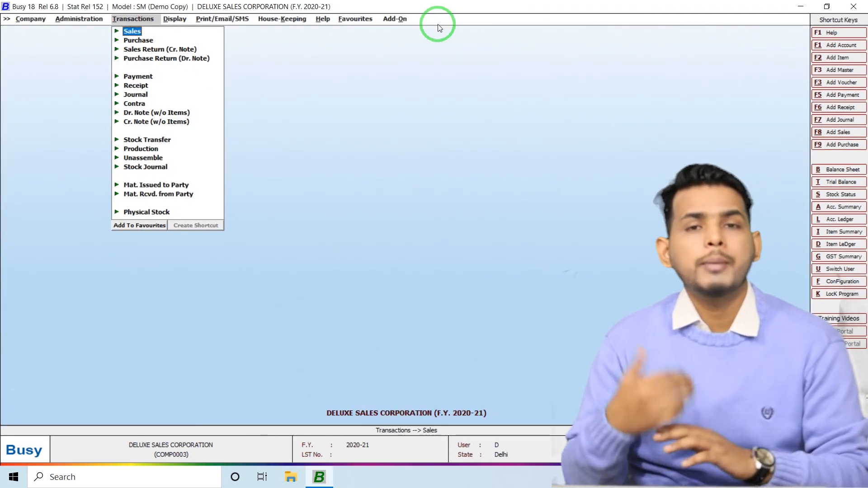